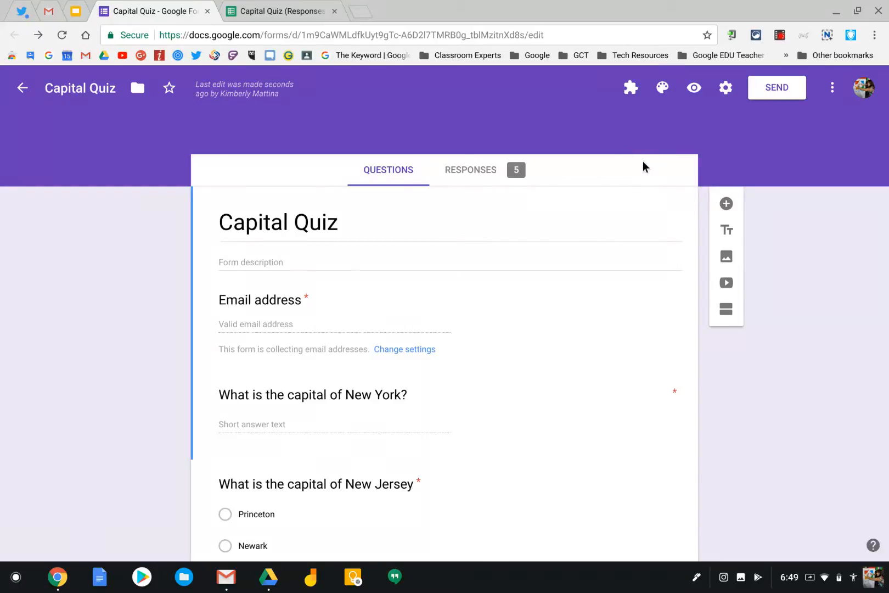
# Step: Search the form add-ons for "formlimiter", then close the add-on store
pyautogui.click(832, 88)
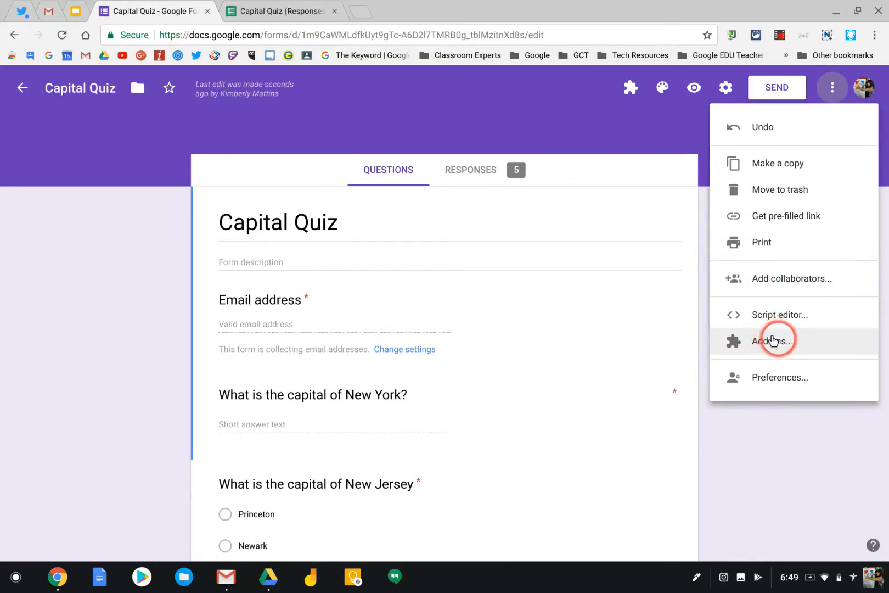
pyautogui.click(771, 340)
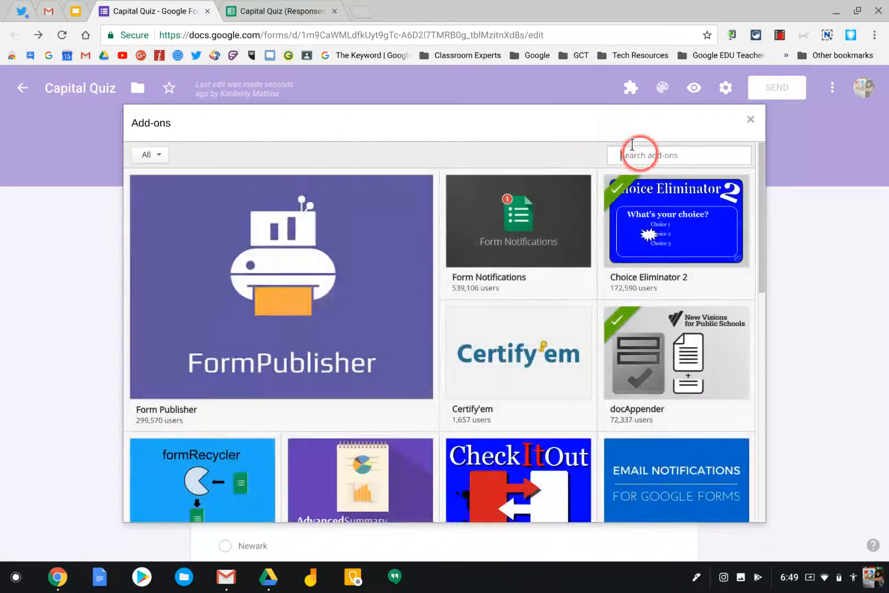
pyautogui.write('formlimiter')
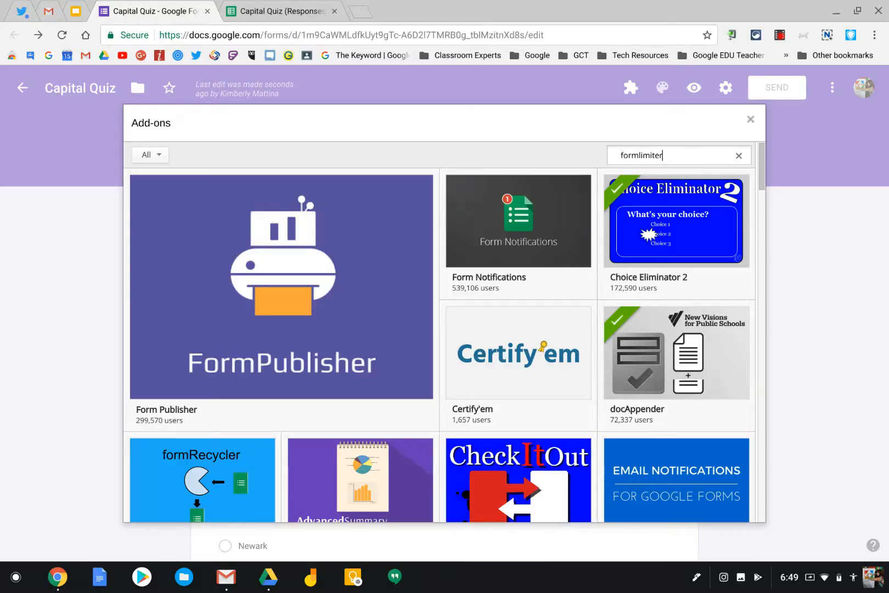
pyautogui.press('Return')
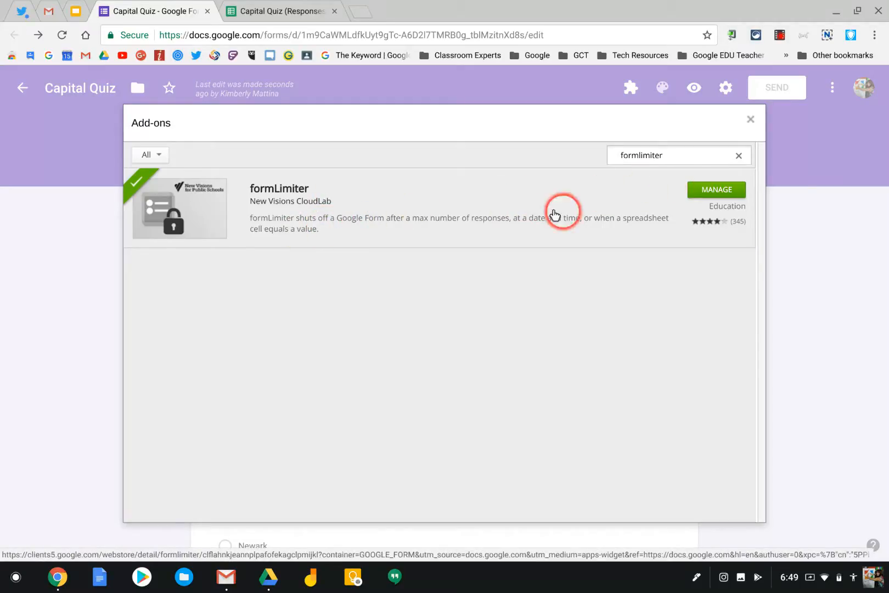
pyautogui.click(750, 119)
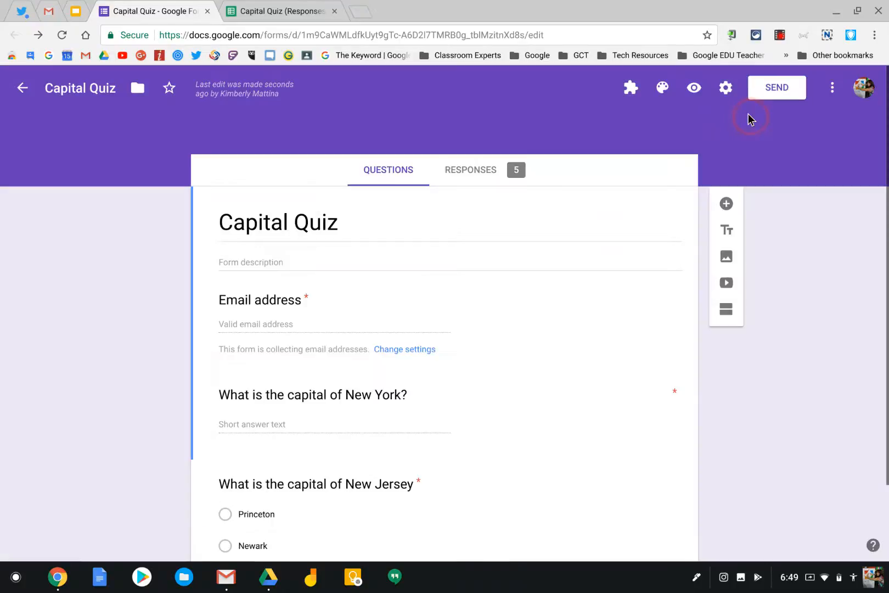
# Step: Open the limit settings of the formLimiter add-on for the Capital Quiz form
pyautogui.click(626, 91)
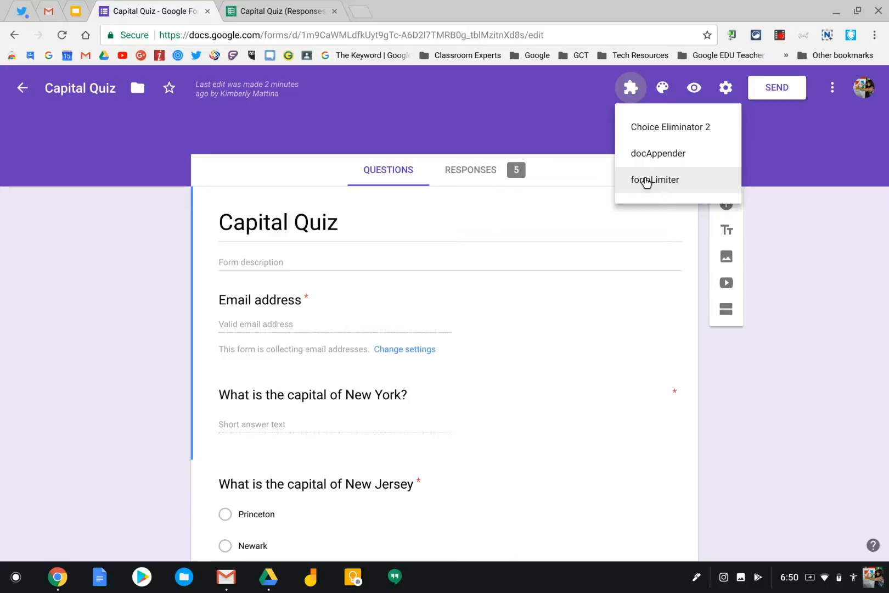
pyautogui.click(657, 182)
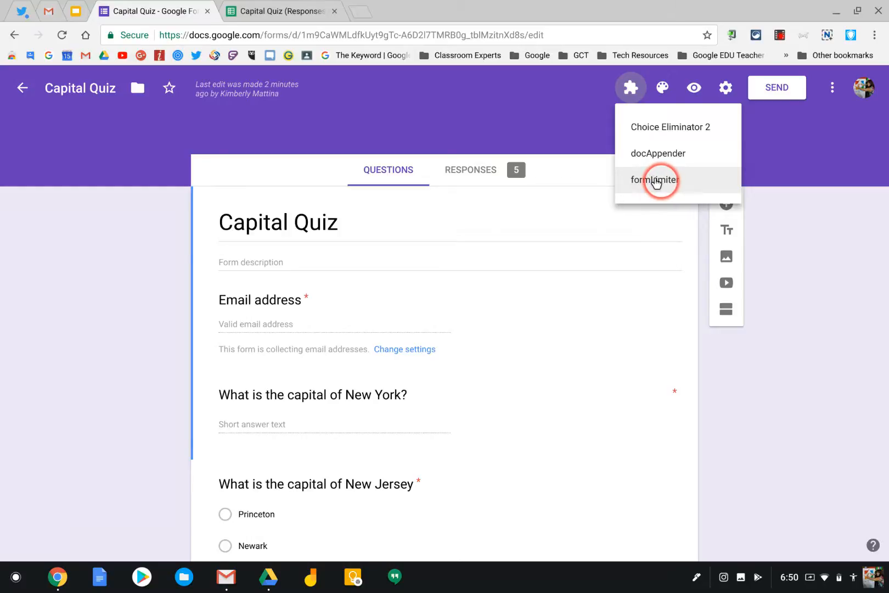
pyautogui.click(656, 181)
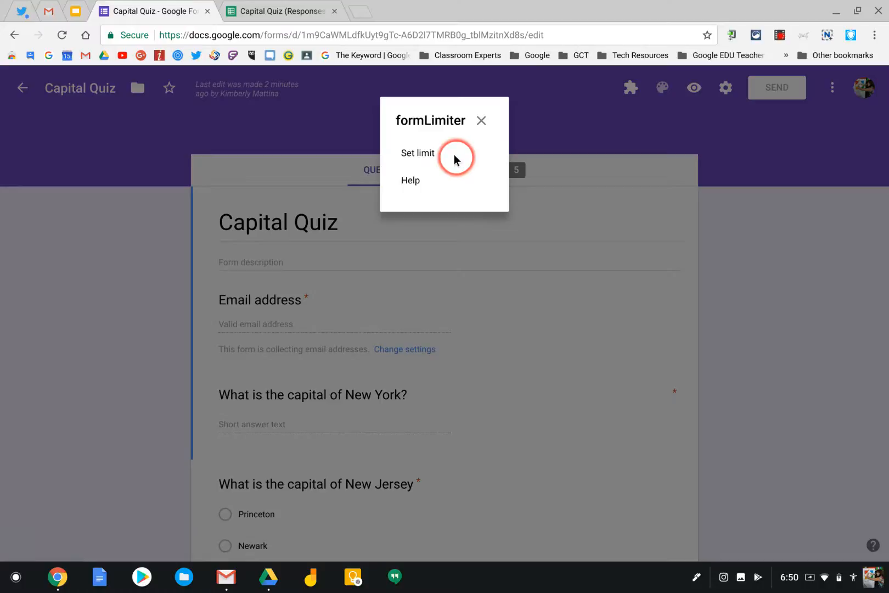
pyautogui.click(417, 154)
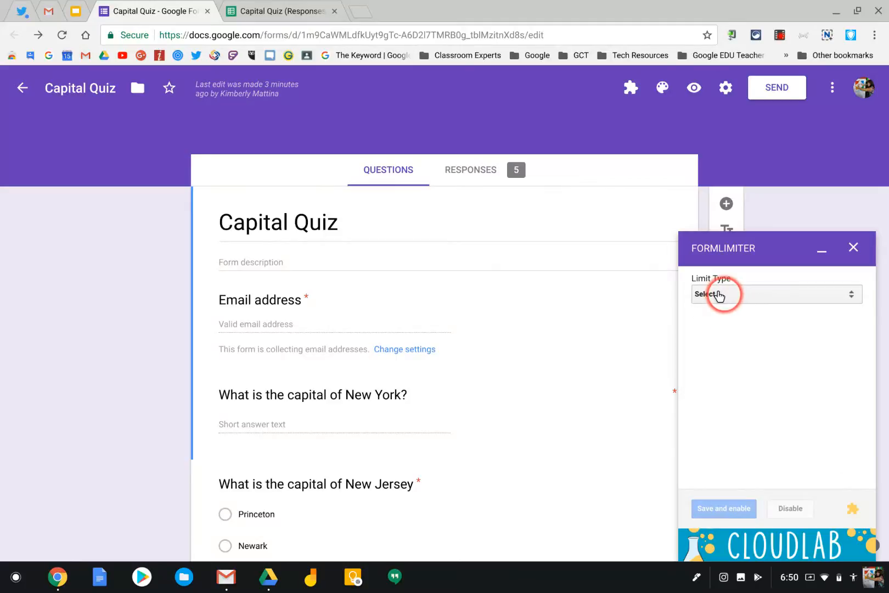
# Step: Set the formLimiter limit type to number of form responses
pyautogui.click(722, 294)
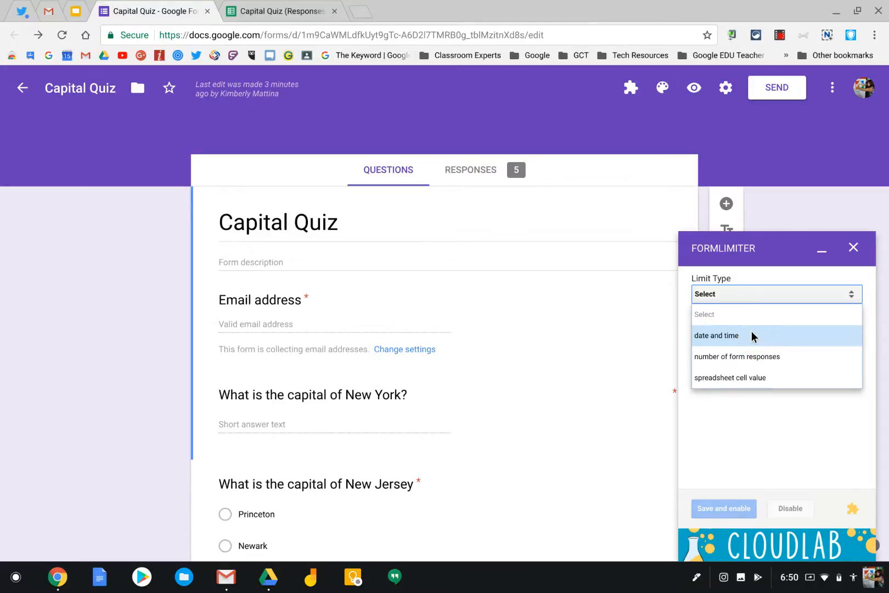
pyautogui.click(713, 336)
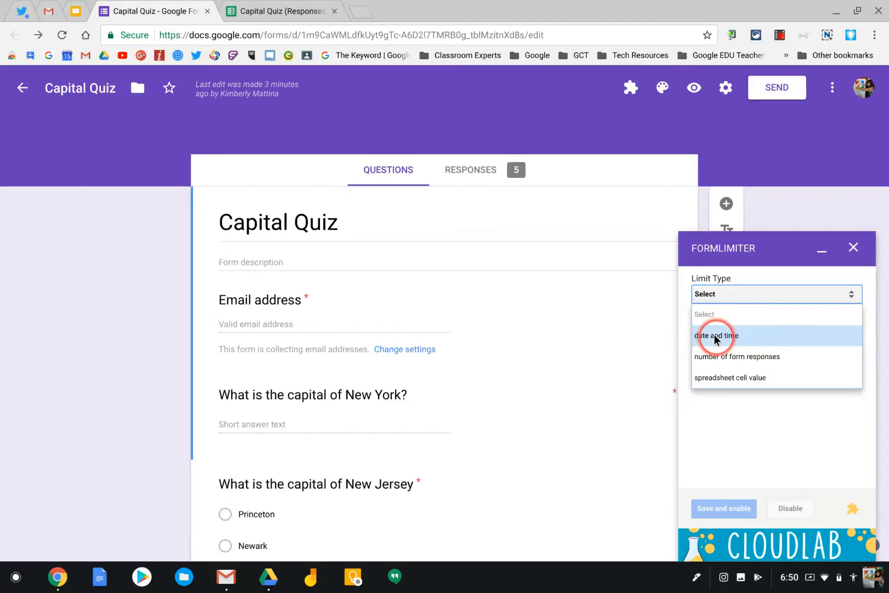
pyautogui.click(731, 377)
pyautogui.click(712, 358)
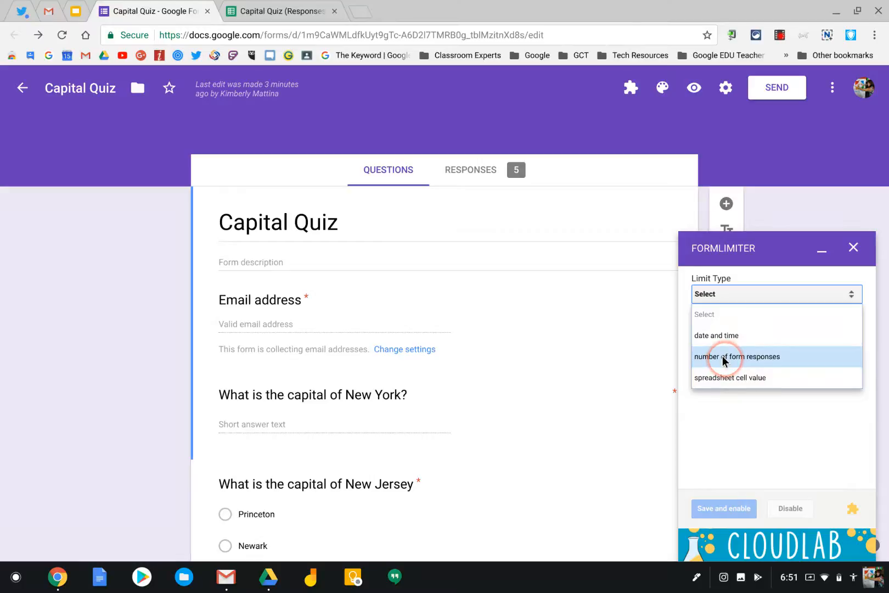
pyautogui.click(722, 358)
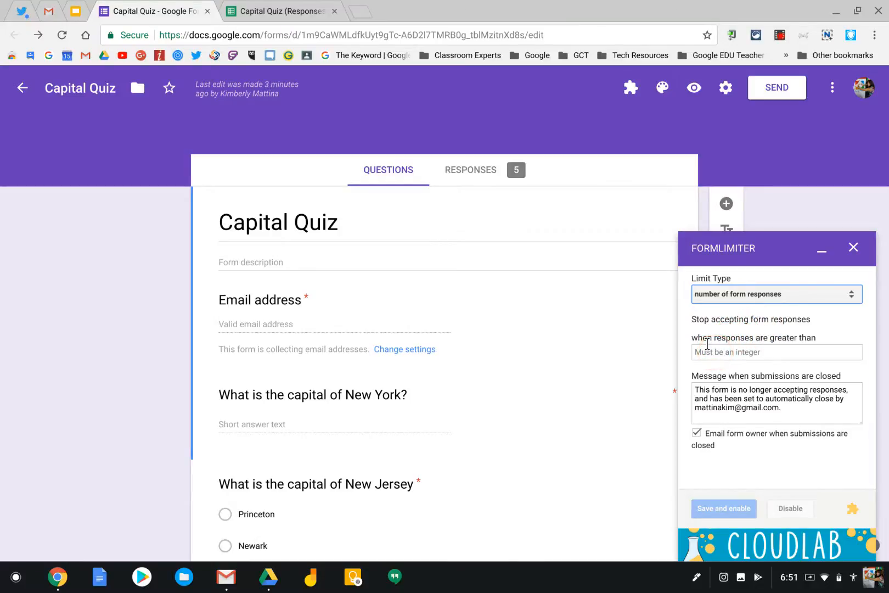
# Step: Set the response limit to 6, save and enable it, and close the formLimiter settings
pyautogui.click(706, 344)
pyautogui.write('6')
pyautogui.click(703, 503)
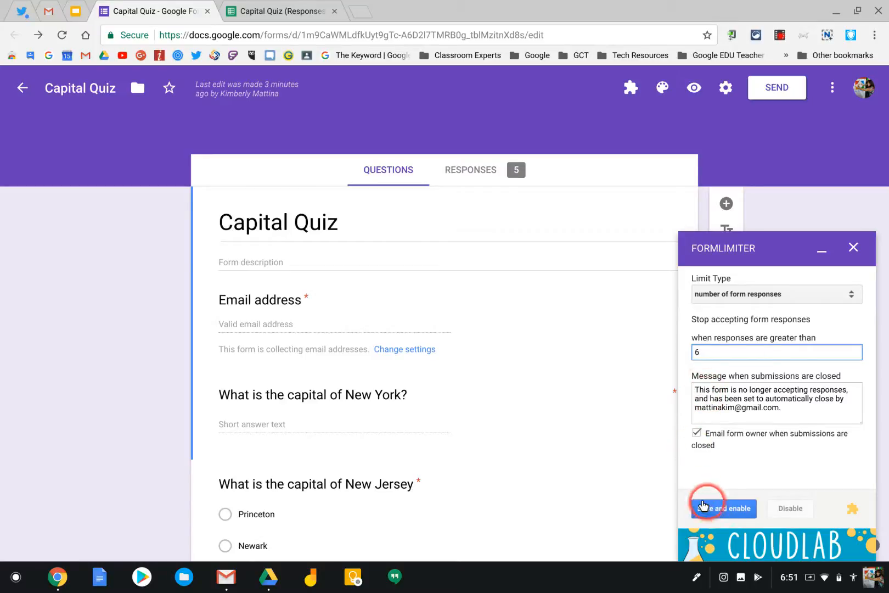
pyautogui.click(722, 508)
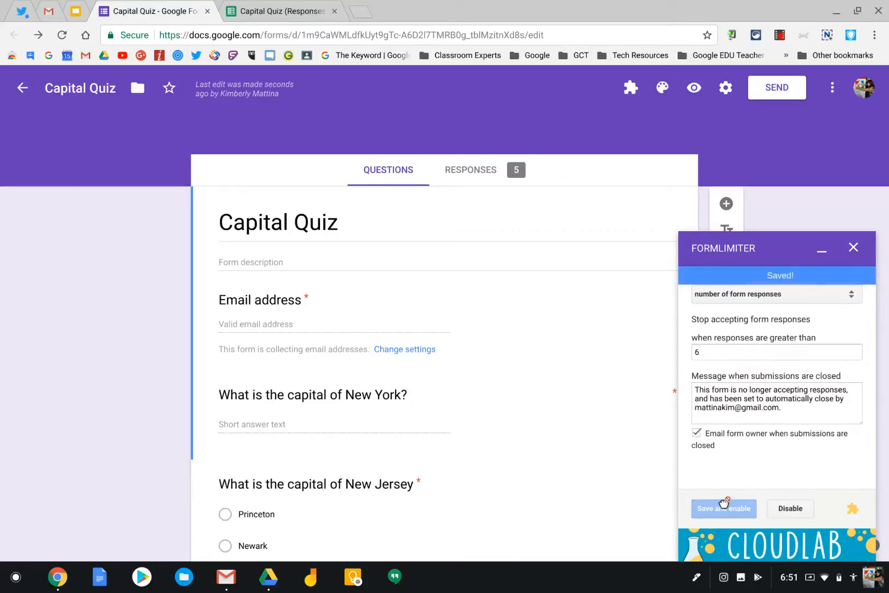
pyautogui.click(853, 247)
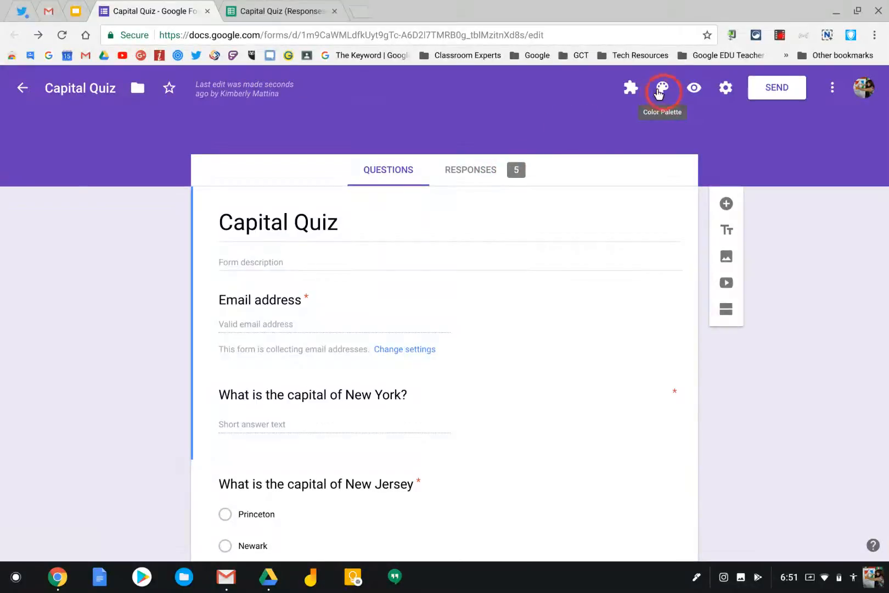
# Step: Preview the Capital Quiz form and fill in the respondent's email address
pyautogui.click(690, 89)
pyautogui.click(296, 323)
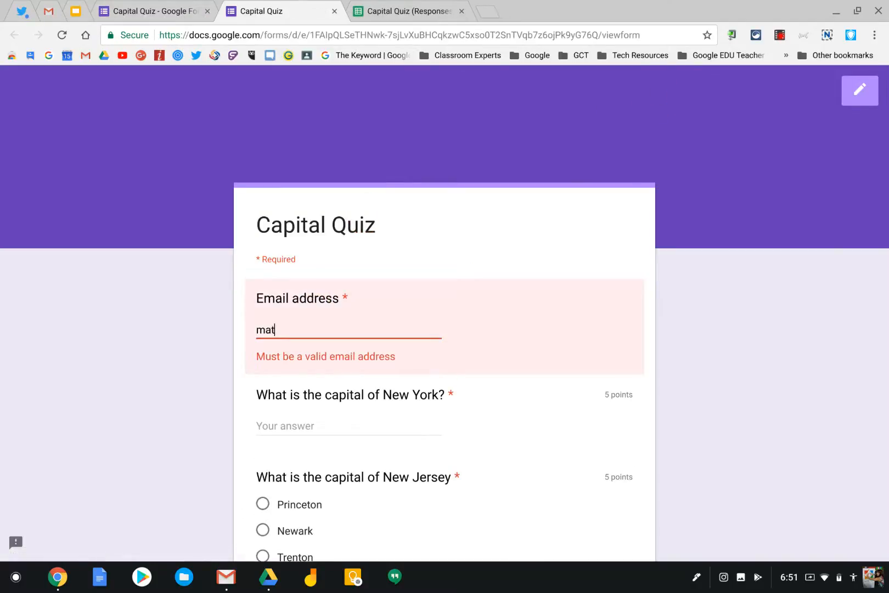
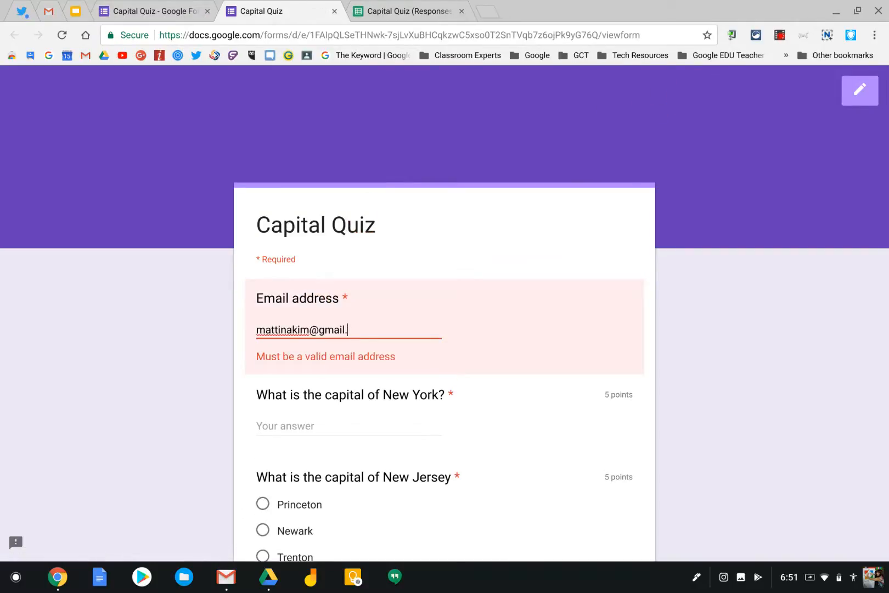
# Step: Answer Albany for the capital of New York and Princeton for New Jersey, and submit the quiz response
pyautogui.press('Tab')
pyautogui.write('A')
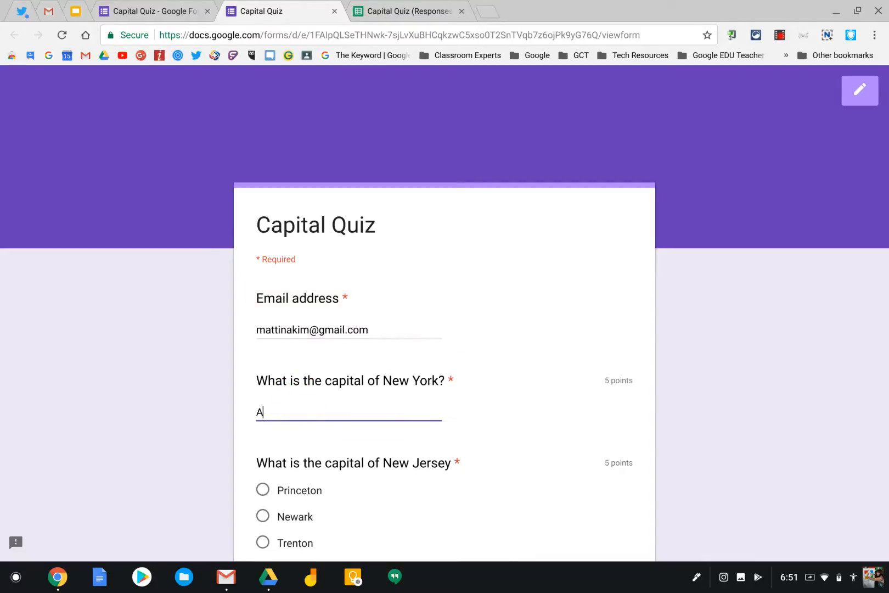
pyautogui.write('lbany')
pyautogui.click(263, 490)
pyautogui.scroll(-2, 400, 396)
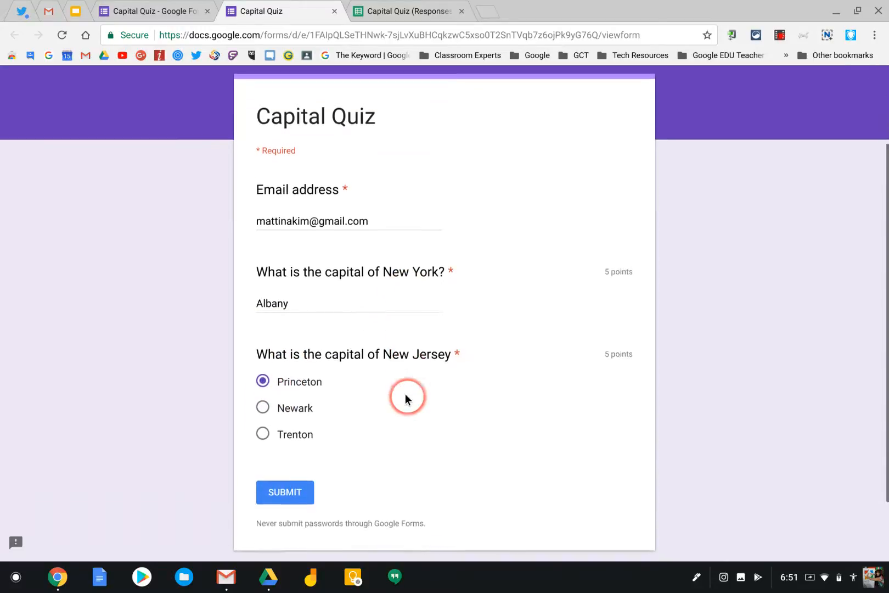
pyautogui.click(289, 475)
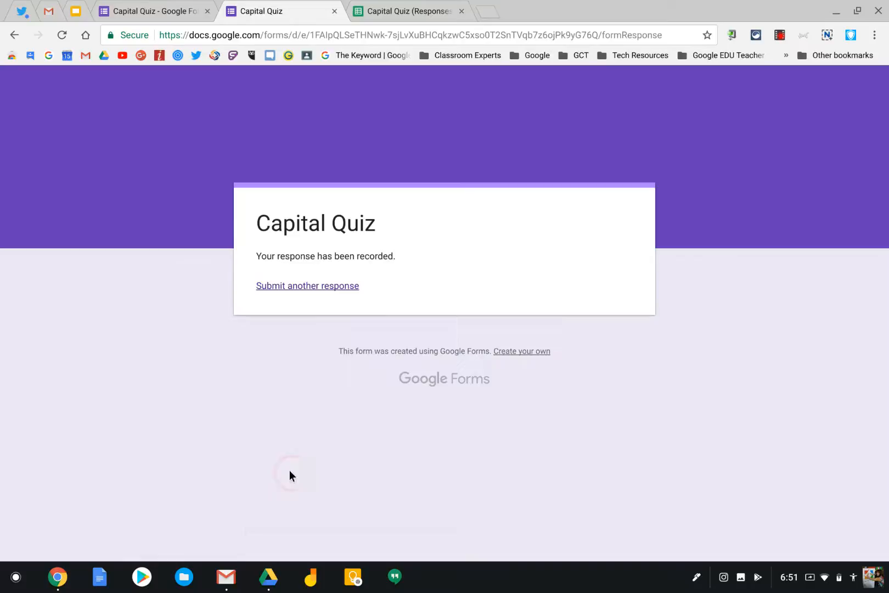
# Step: Start another response to the Capital Quiz and fill in the respondent's email address
pyautogui.click(323, 286)
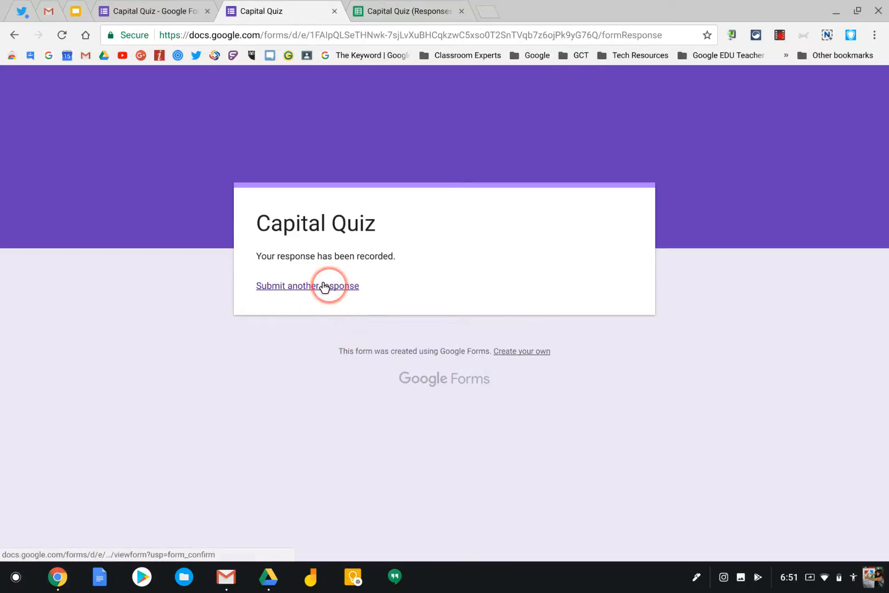
pyautogui.click(308, 336)
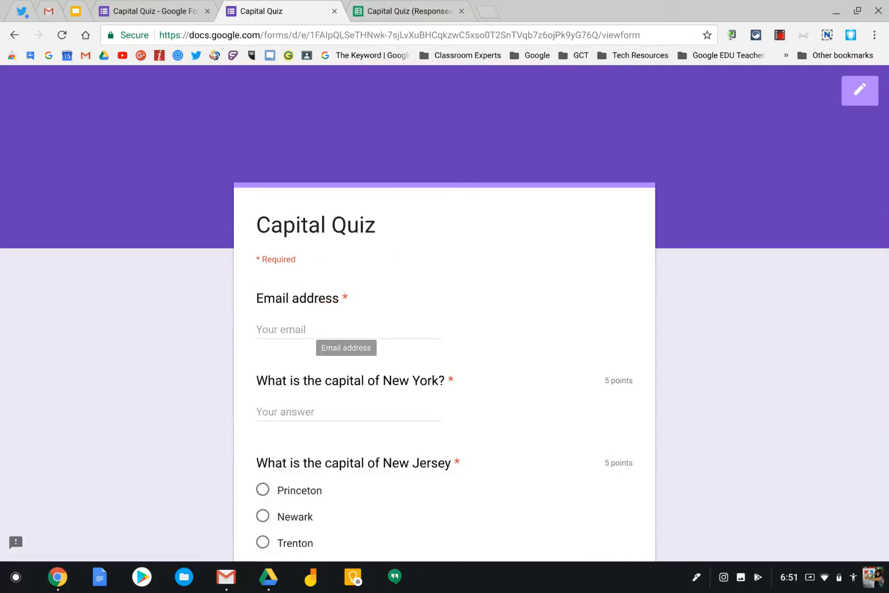
pyautogui.click(289, 319)
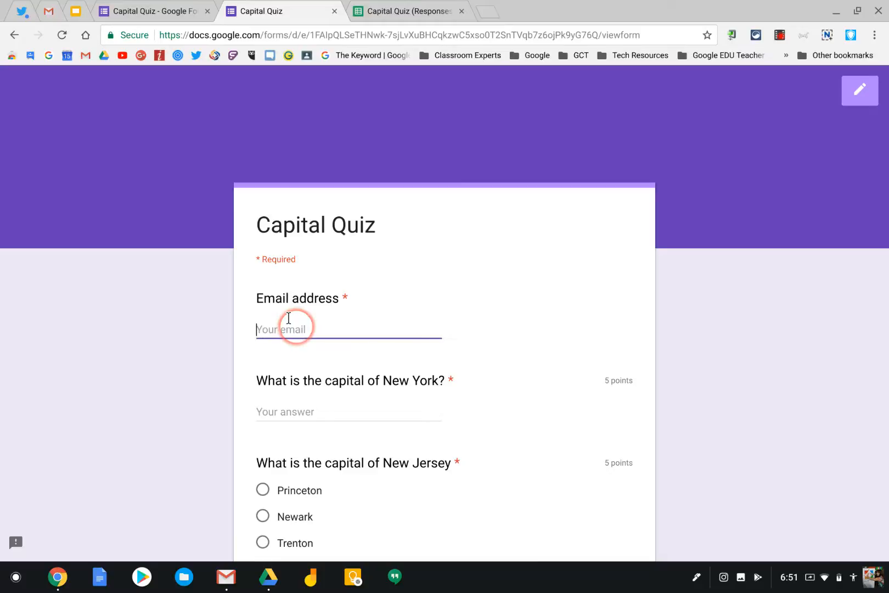
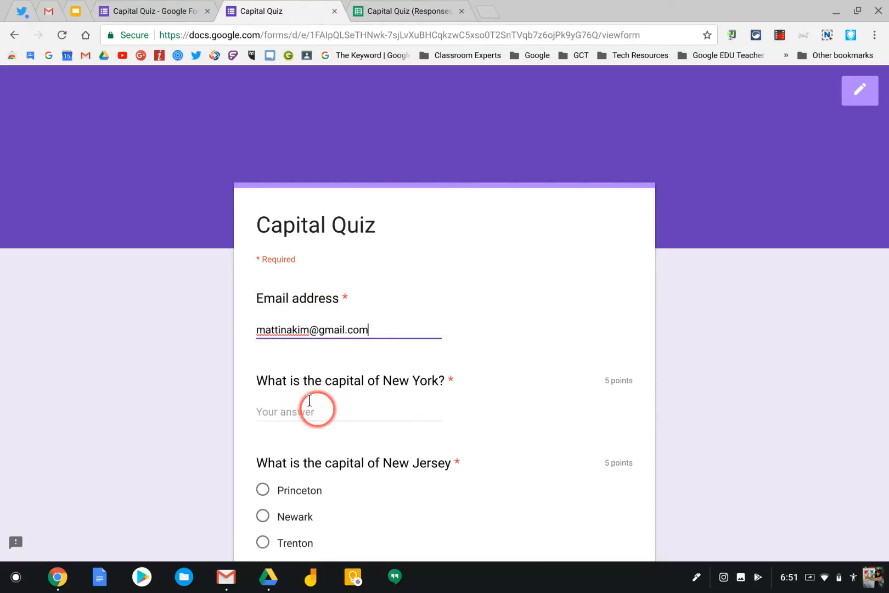
# Step: Answer Albany for New York's capital and Trenton for New Jersey's, and submit this second response
pyautogui.click(310, 400)
pyautogui.write('Albany')
pyautogui.scroll(-2, 313, 416)
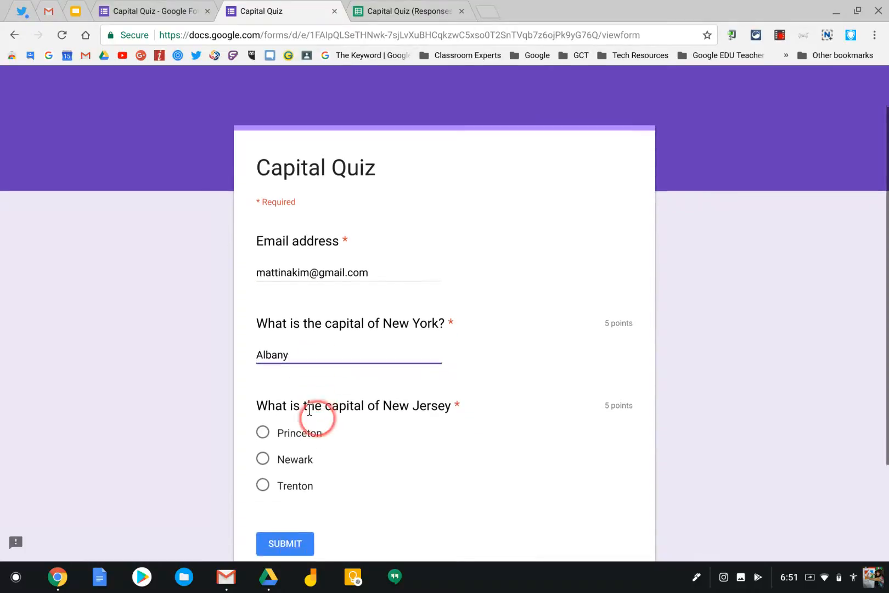
pyautogui.click(262, 474)
pyautogui.click(277, 531)
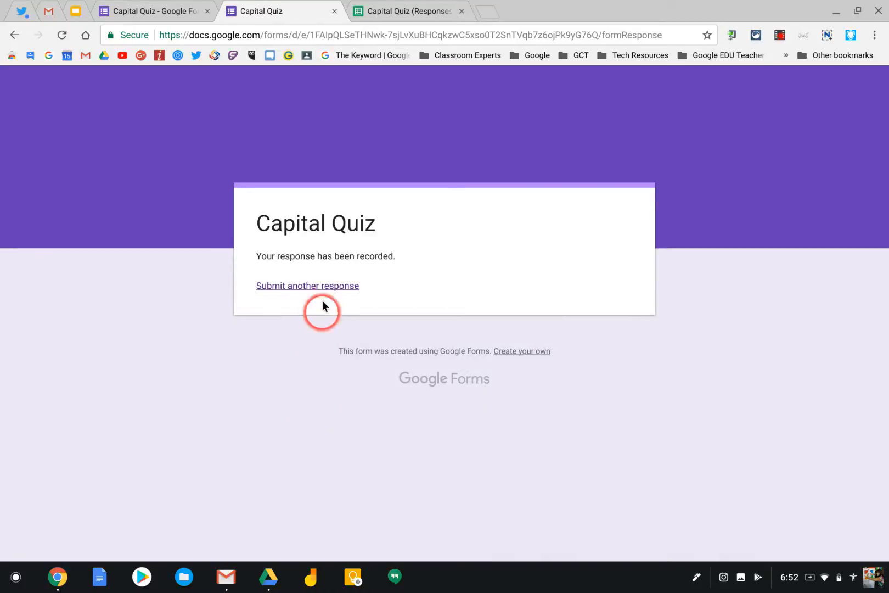
# Step: Try to start a further response to check whether the quiz still accepts submissions
pyautogui.click(318, 286)
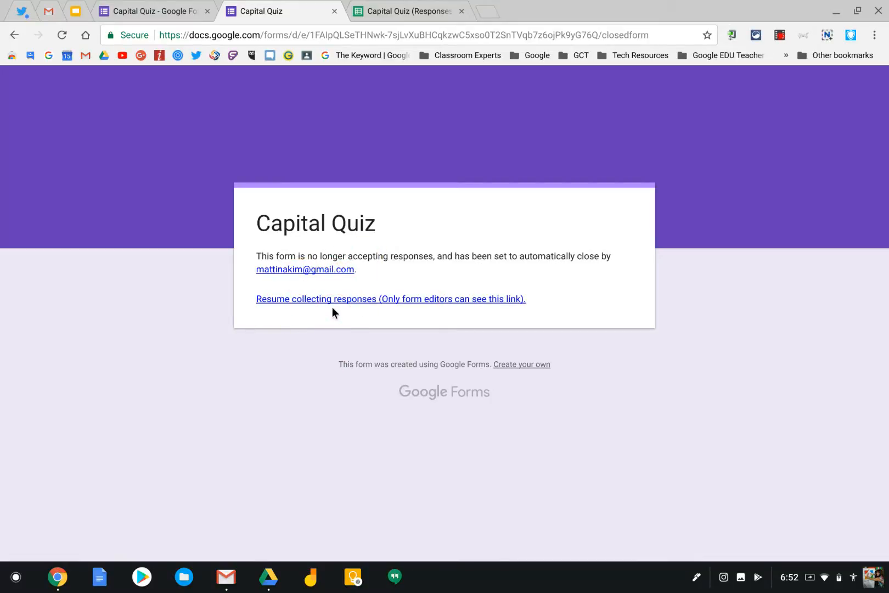
pyautogui.click(276, 298)
pyautogui.click(779, 35)
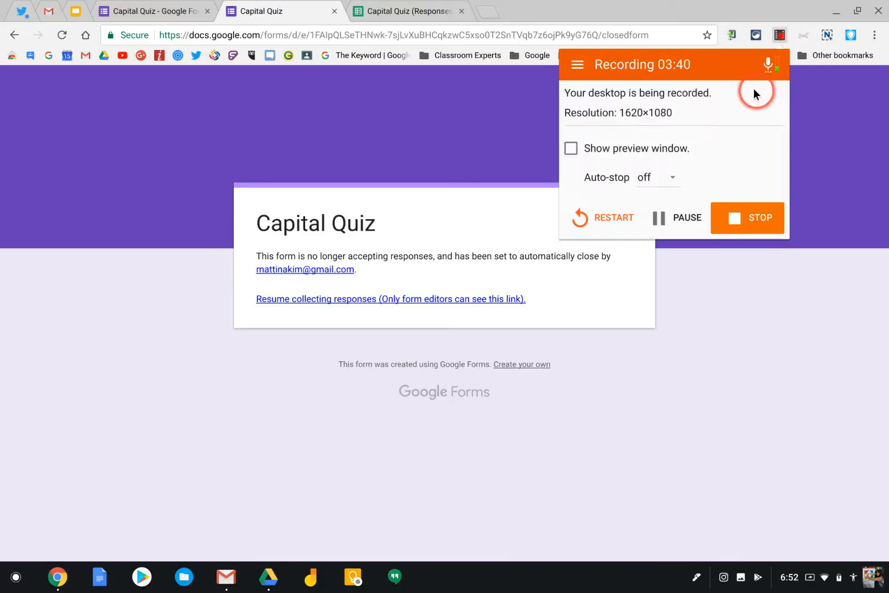